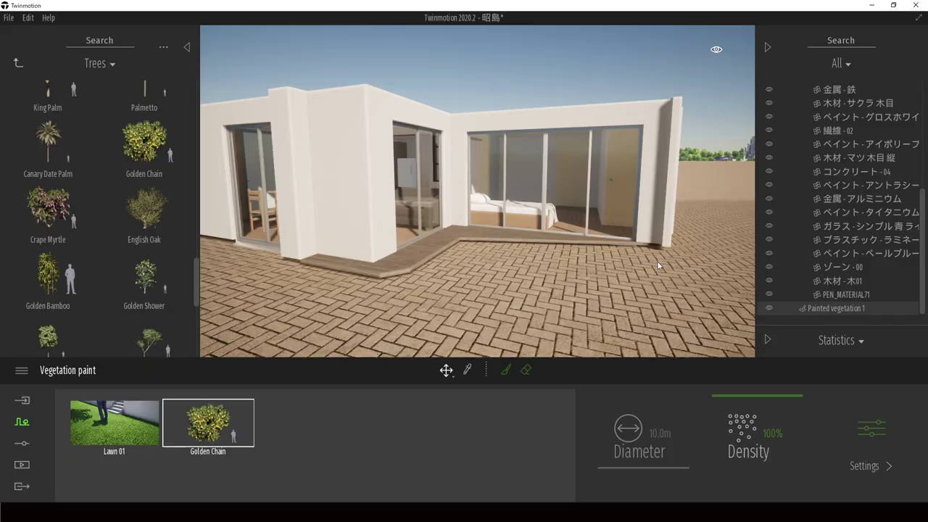
Step: Examine the house's window glass and the planted trees opposite it from several distances and angles
key(d)
right_drag(672, 304, 569, 248)
scroll(475, 214, down, 5)
scroll(569, 247, up, 3)
middle_drag(568, 248, 555, 199)
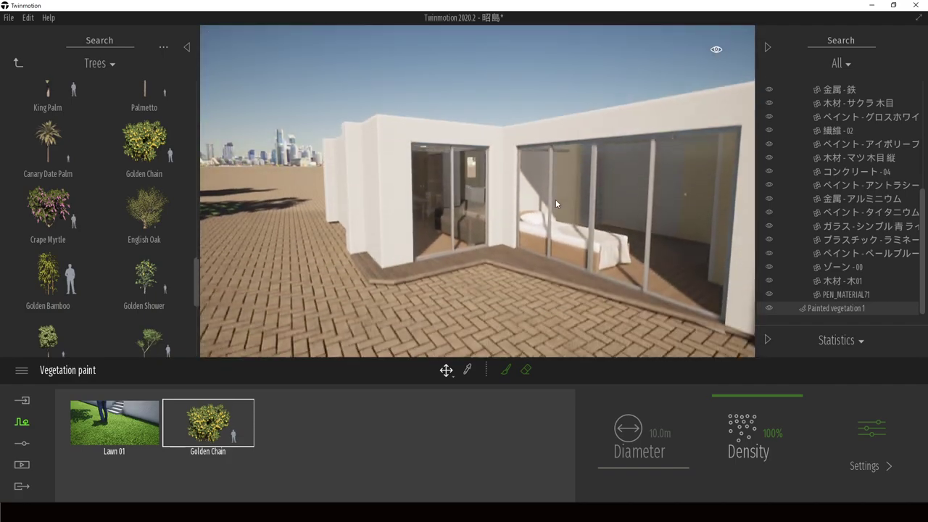
scroll(569, 190, up, 4)
scroll(447, 200, down, 2)
scroll(575, 217, down, 5)
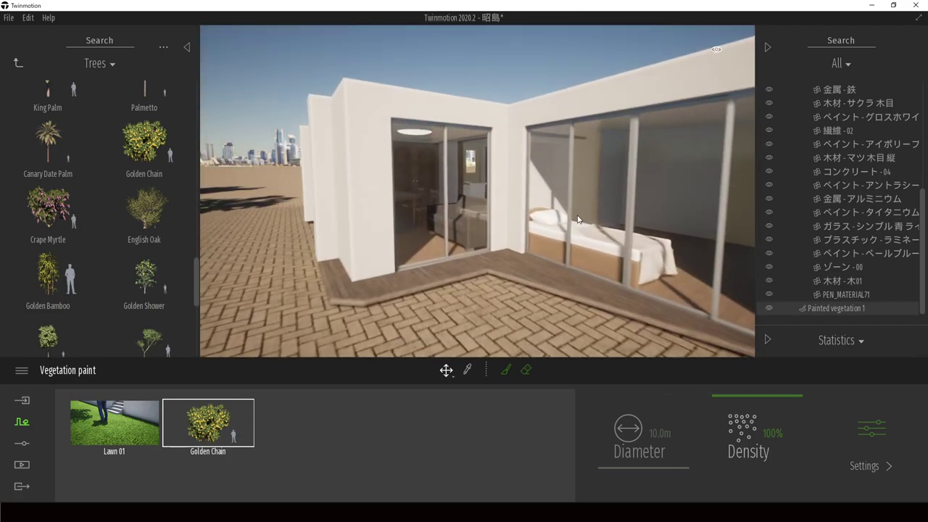
scroll(513, 233, up, 5)
scroll(515, 233, down, 3)
right_drag(516, 230, 355, 225)
scroll(582, 220, up, 2)
right_drag(572, 261, 461, 253)
scroll(515, 246, down, 3)
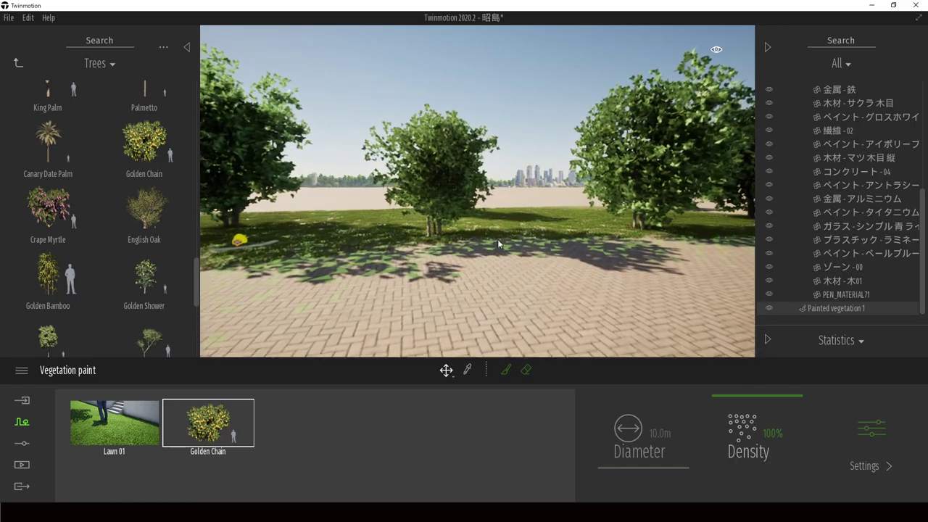
Step: Add TallGrass 01 from the grass and flowers library to the painted vegetation palette
click(19, 64)
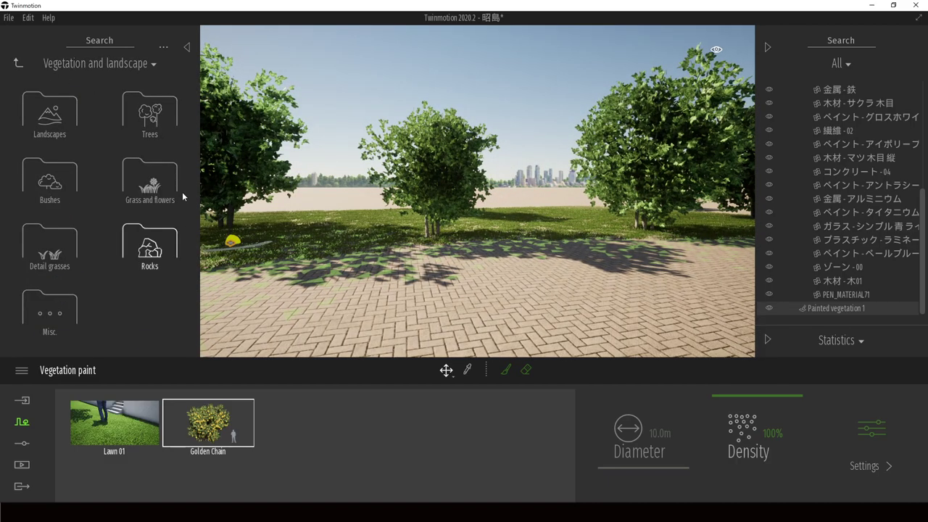
click(162, 176)
scroll(146, 256, down, 5)
scroll(146, 256, up, 1)
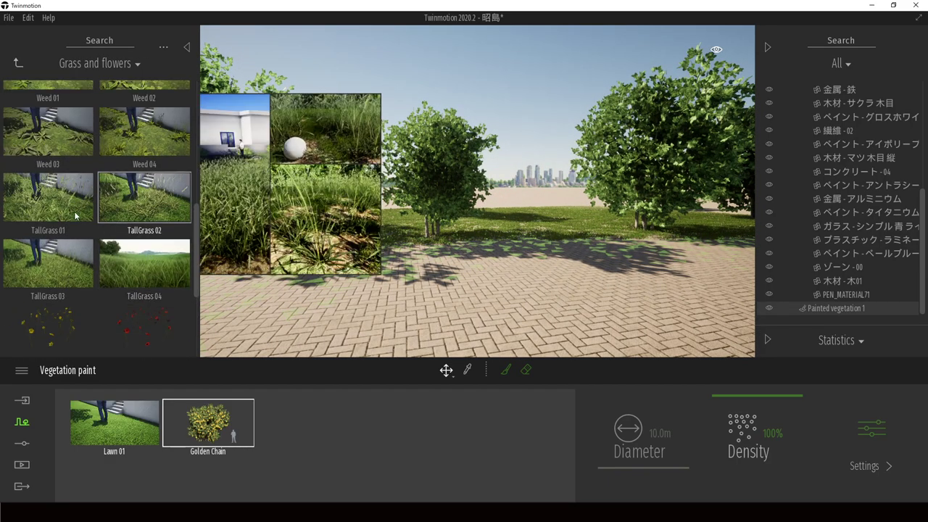
drag(72, 203, 346, 435)
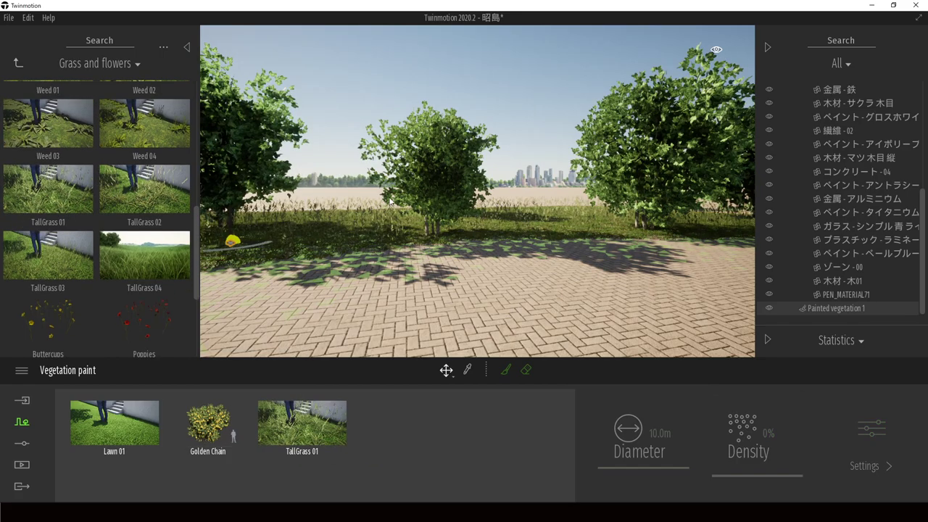
Step: Place a Box Reflection Probe from the library's reflection probe tools at the bedroom's glass doors
key(w)
right_drag(516, 312, 689, 328)
right_drag(434, 255, 629, 283)
key(d)
key(w)
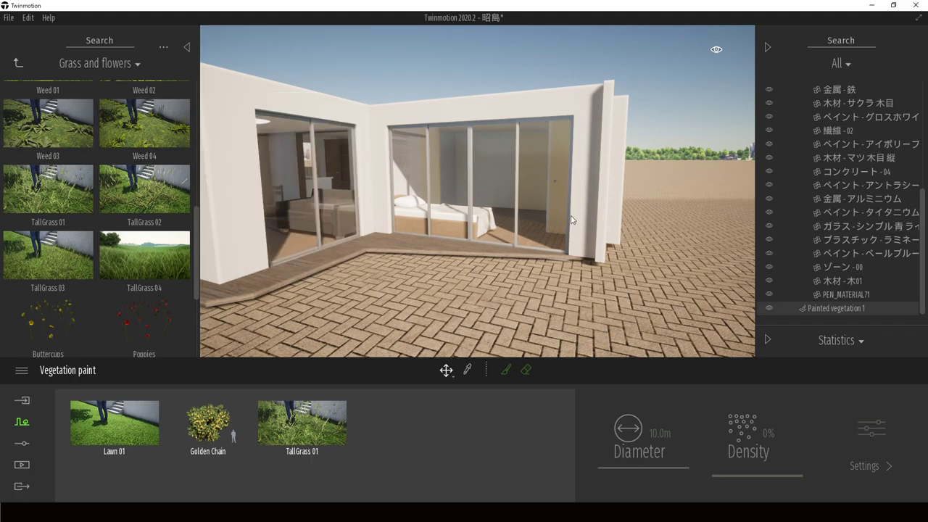
click(18, 63)
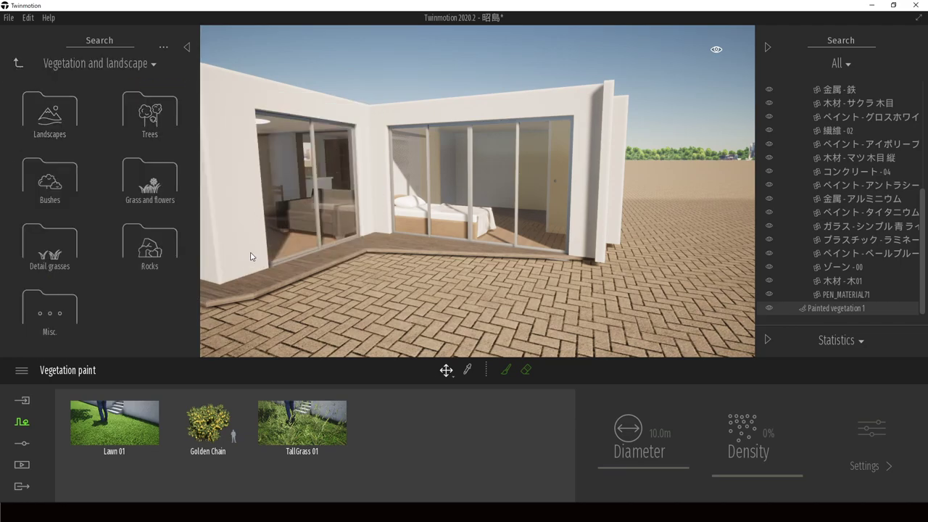
click(18, 63)
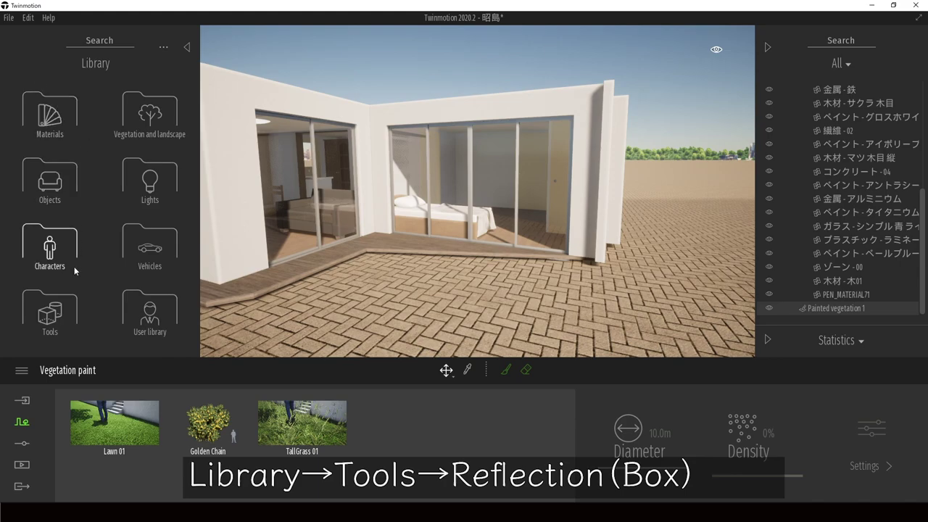
click(75, 331)
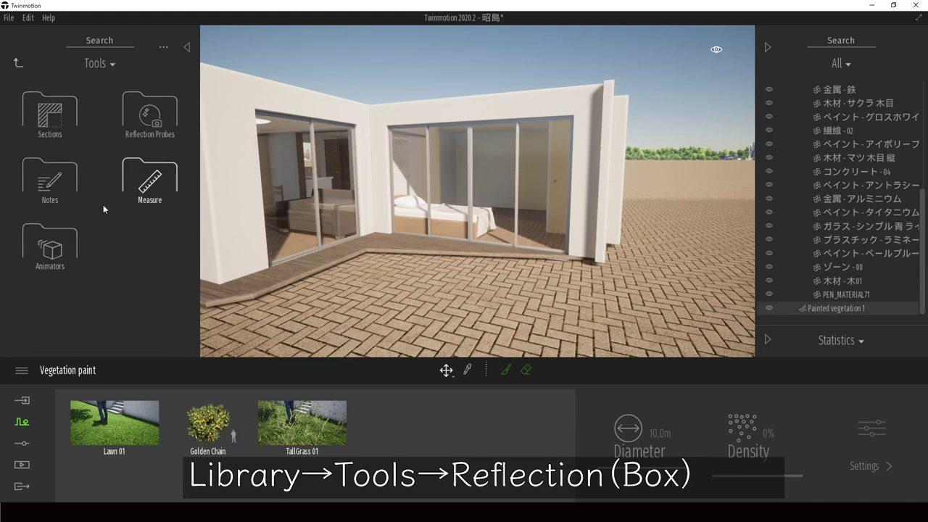
click(171, 109)
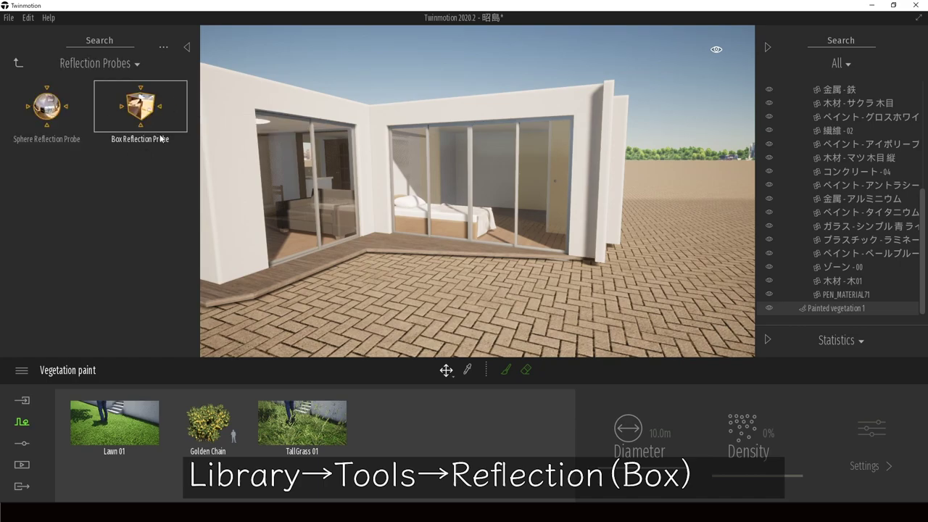
drag(48, 113, 133, 255)
drag(148, 113, 407, 237)
Step: Hide and show the Box Reflection Probe to compare the bedroom glass with and without its reflections
shift+middle_drag(367, 199, 368, 200)
scroll(406, 178, up, 5)
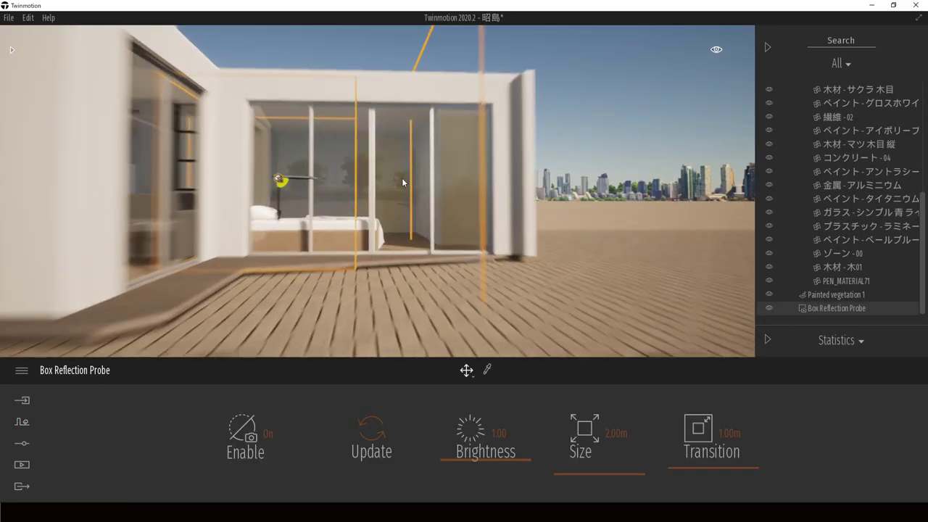
scroll(398, 176, down, 3)
scroll(397, 220, down, 3)
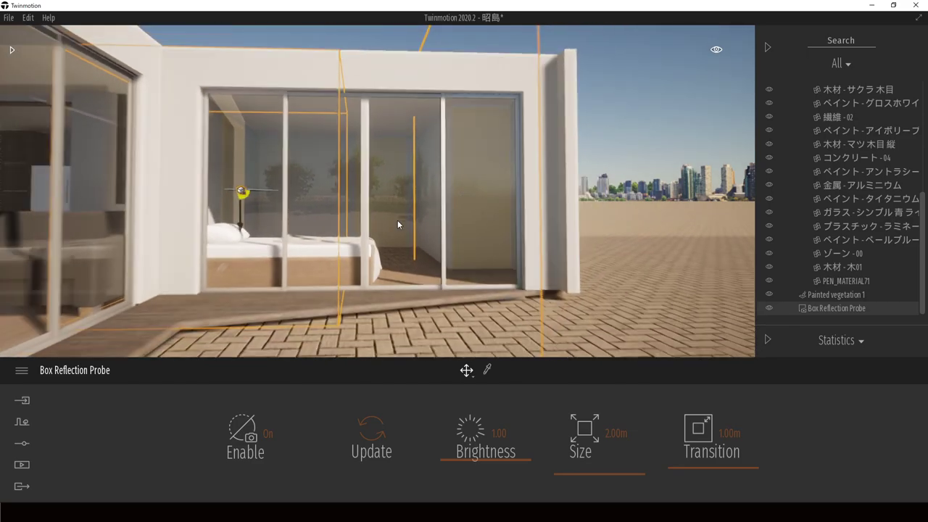
click(770, 309)
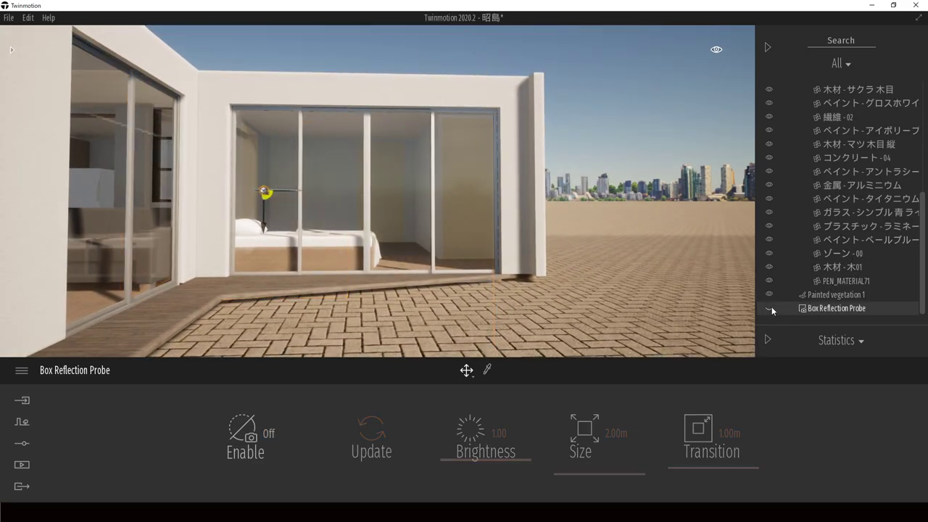
click(771, 311)
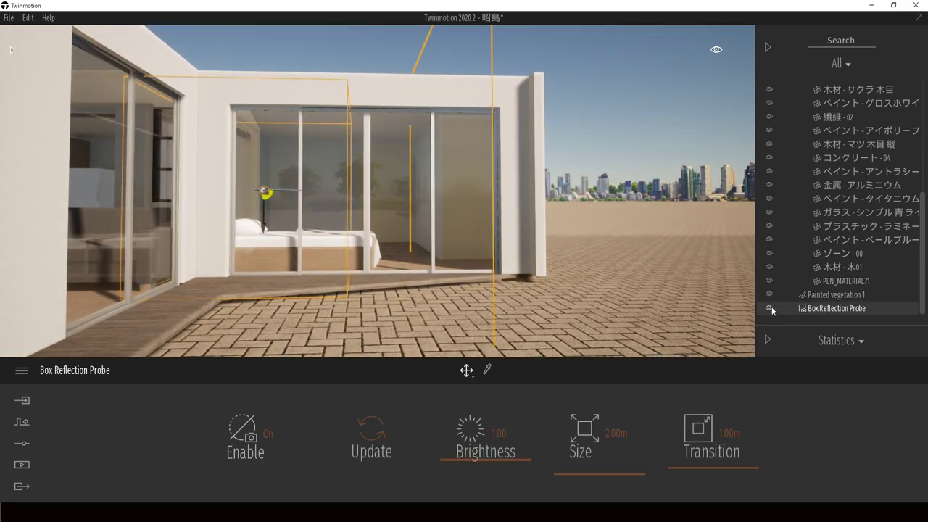
Step: Shift the Box Reflection Probe sideways inside the bedroom and set its size to 6.75 m
scroll(770, 308, up, 1)
middle_drag(637, 225, 610, 251)
mouse_move(567, 173)
middle_down()
mouse_move(514, 218)
mouse_move(568, 184)
middle_up()
scroll(474, 133, down, 2)
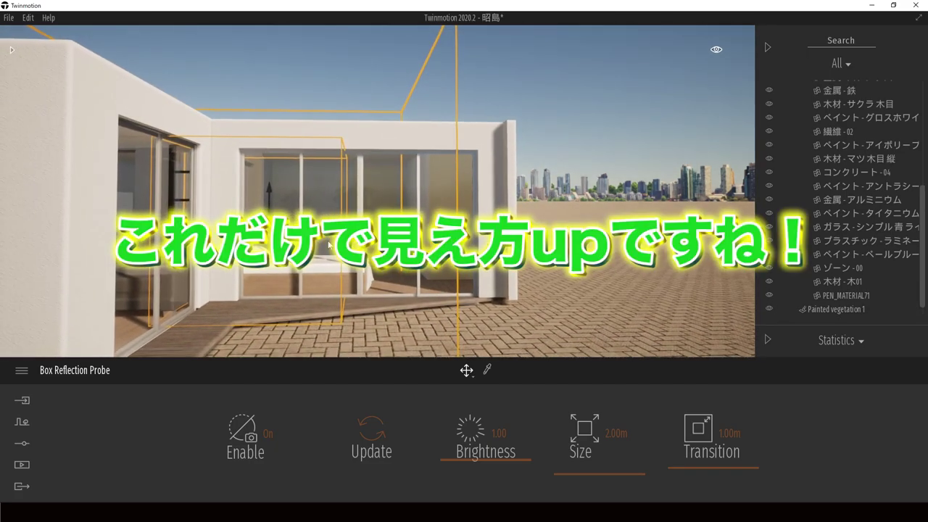
scroll(474, 132, down, 3)
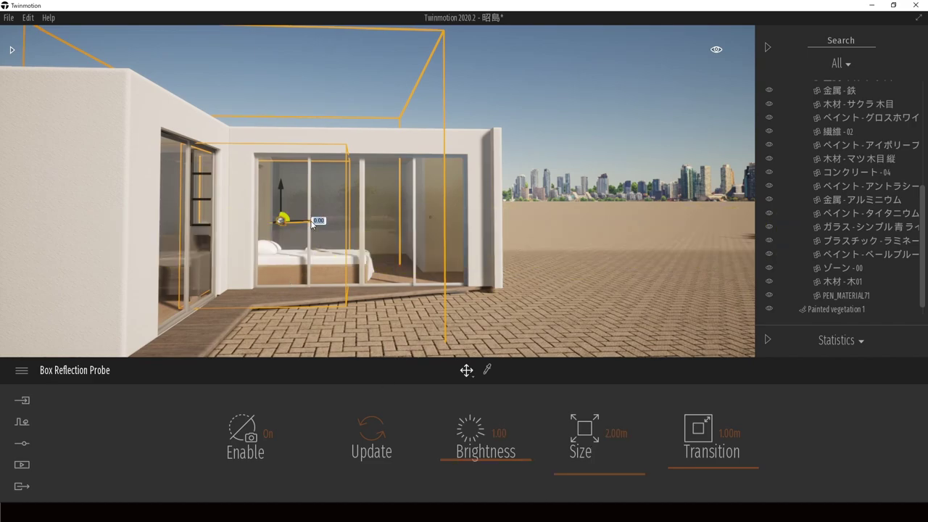
scroll(310, 224, up, 2)
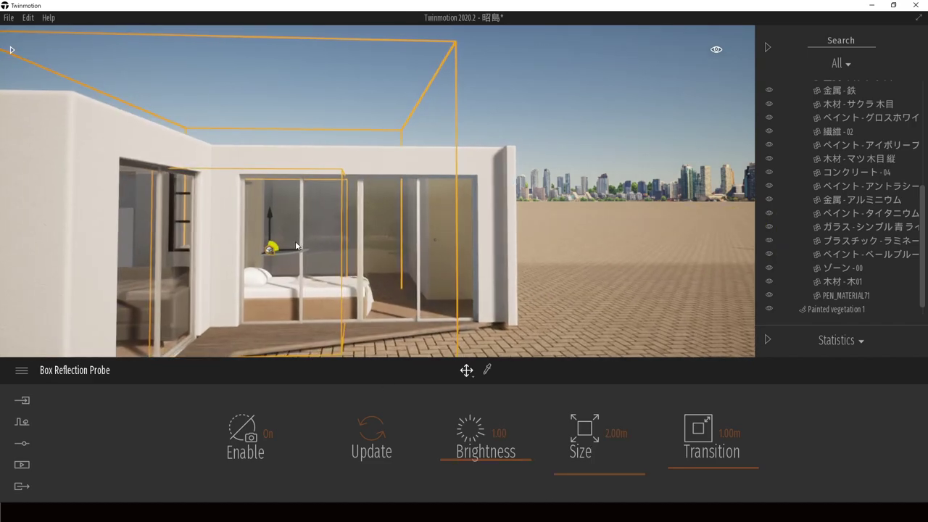
drag(296, 253, 350, 249)
drag(586, 454, 578, 297)
Step: Examine the enlarged probe's coverage and the tree reflections in the house windows from several viewpoints
middle_drag(577, 294, 504, 297)
scroll(577, 292, up, 3)
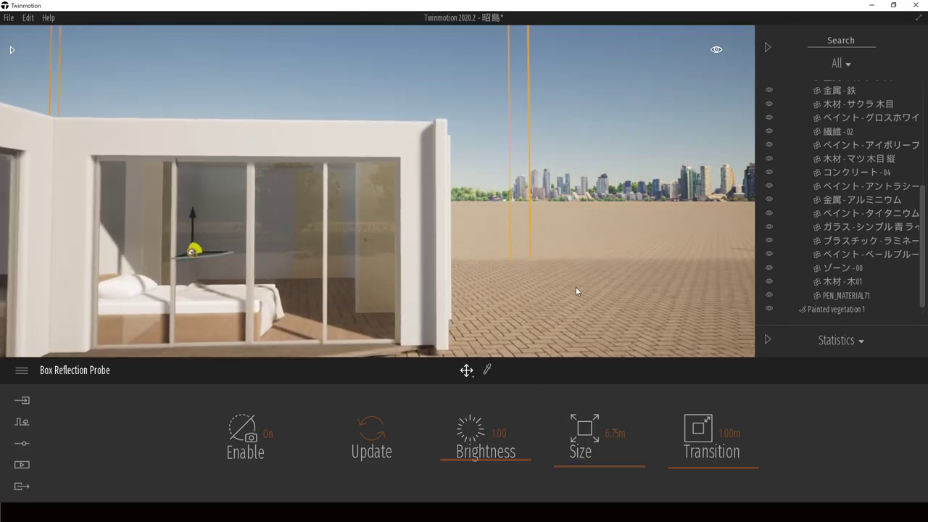
middle_drag(576, 291, 514, 261)
mouse_move(576, 290)
right_down()
mouse_move(508, 290)
mouse_move(572, 279)
right_up()
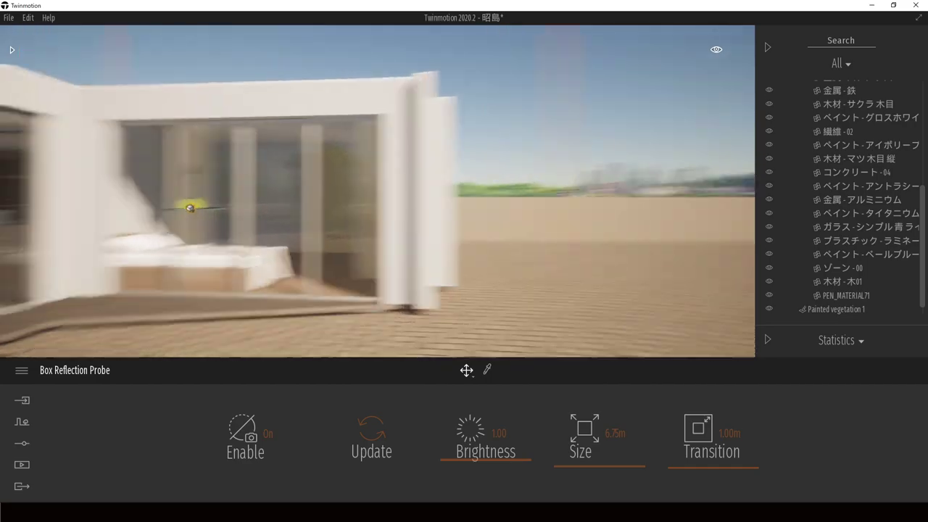
middle_drag(573, 279, 591, 282)
right_drag(573, 279, 348, 279)
mouse_move(595, 312)
right_down()
mouse_move(547, 300)
mouse_move(596, 311)
right_up()
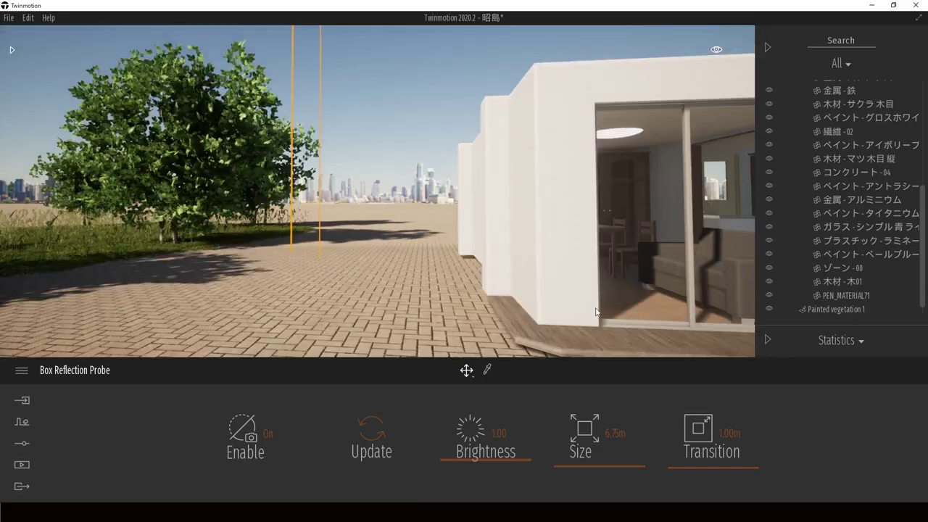
scroll(375, 252, down, 5)
scroll(304, 236, up, 5)
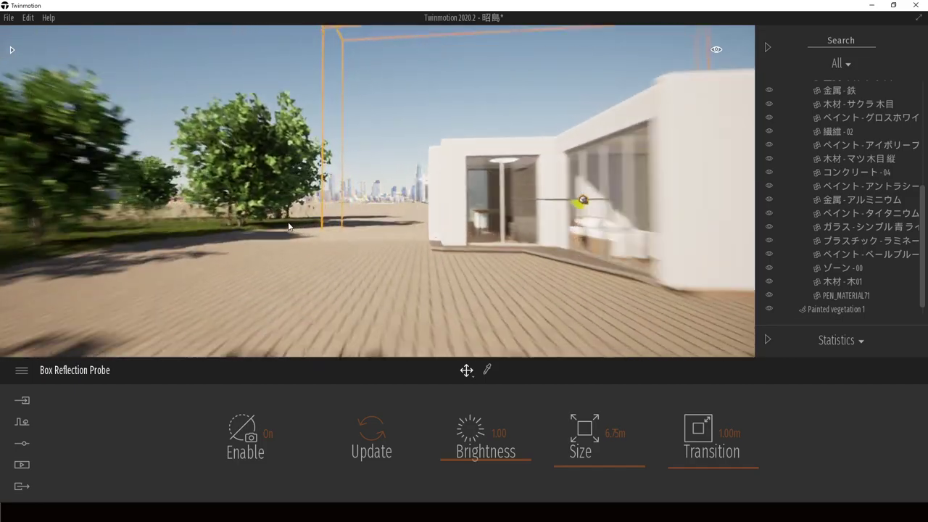
right_drag(290, 235, 464, 230)
scroll(278, 233, up, 4)
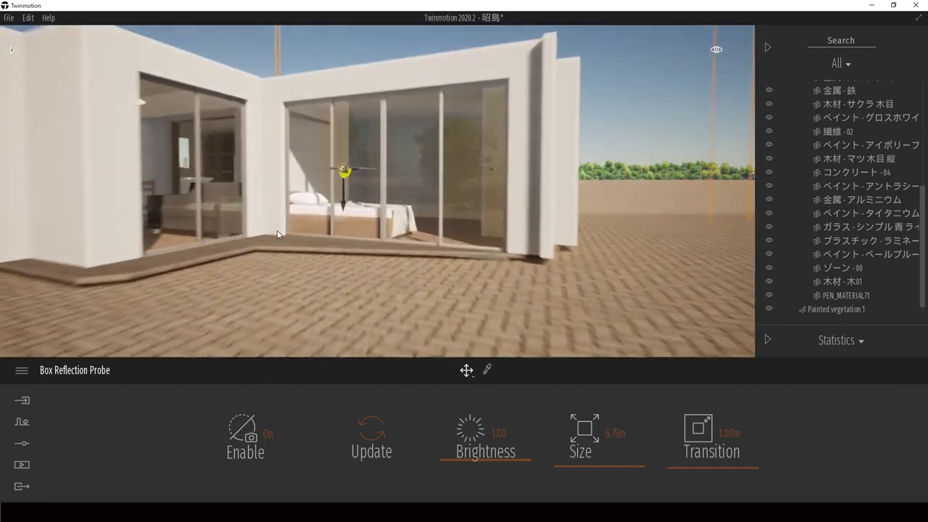
scroll(441, 249, up, 2)
middle_drag(441, 248, 513, 224)
right_drag(513, 224, 509, 231)
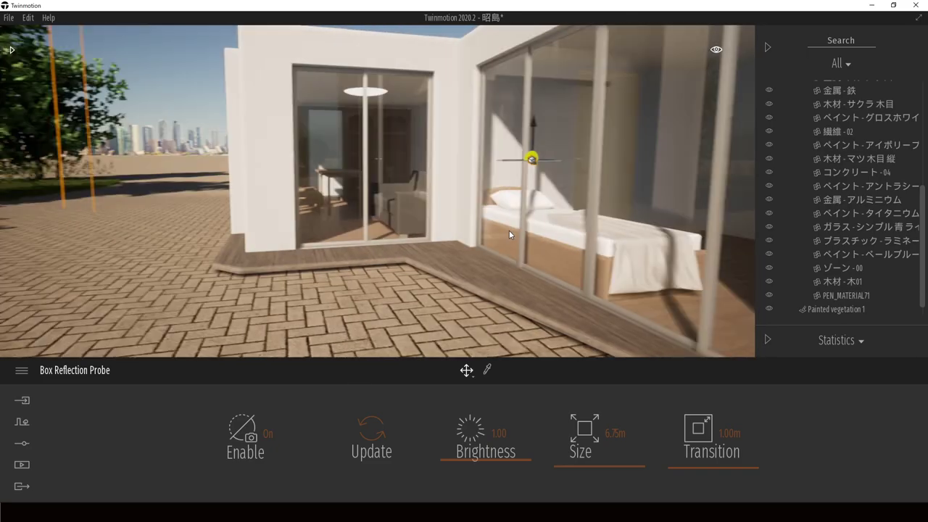
middle_drag(492, 225, 518, 224)
key(d)
key(w)
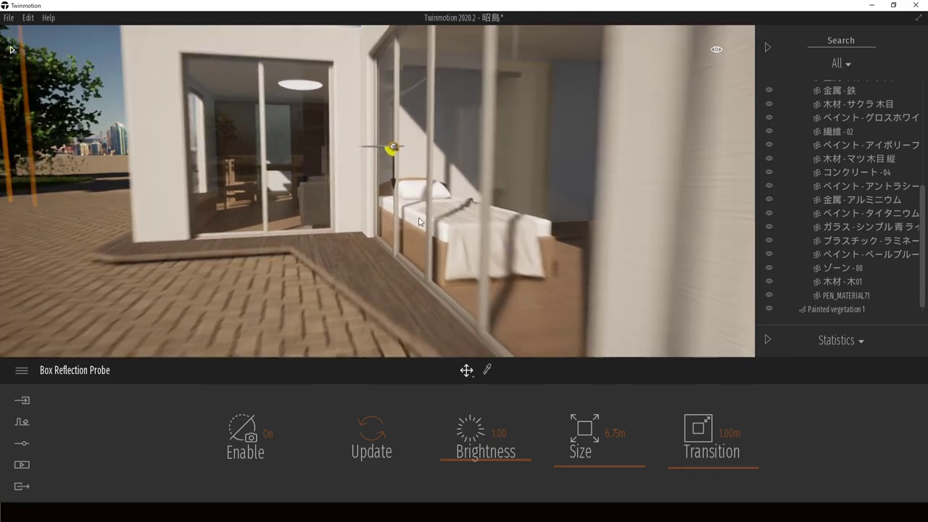
key(a)
key(s)
right_drag(406, 190, 442, 189)
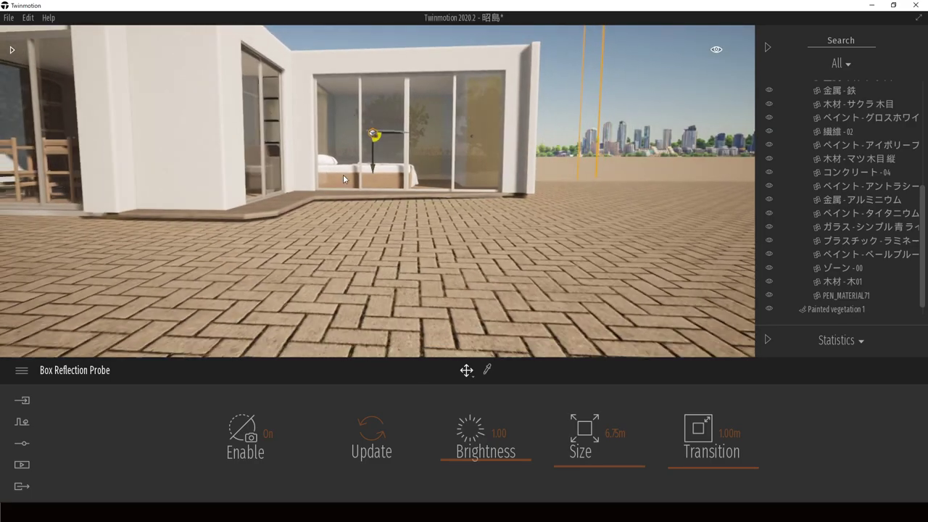
middle_drag(412, 156, 442, 189)
scroll(498, 230, up, 3)
middle_drag(498, 229, 311, 140)
middle_drag(396, 171, 447, 188)
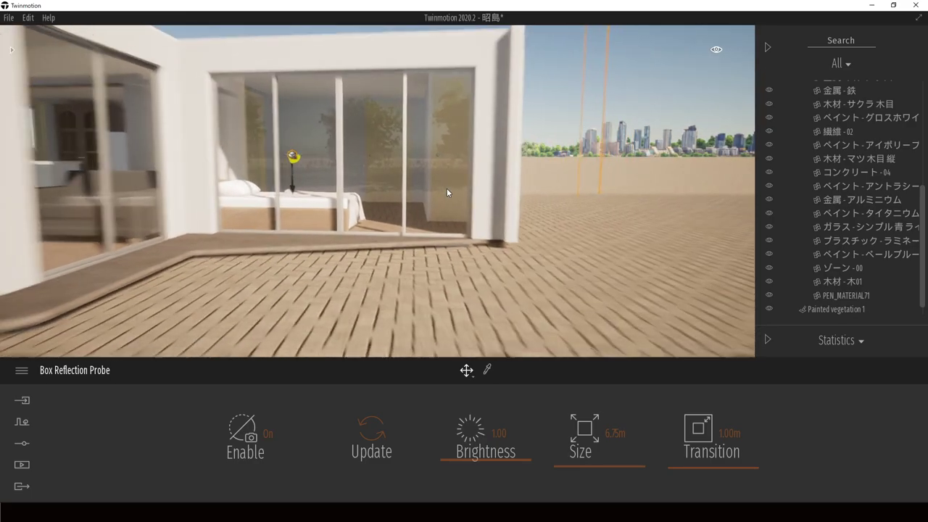
Step: Remove Golden Chain from the painted vegetation palette and deselect the vegetation
key(s)
key(w)
right_drag(456, 184, 246, 178)
key(w)
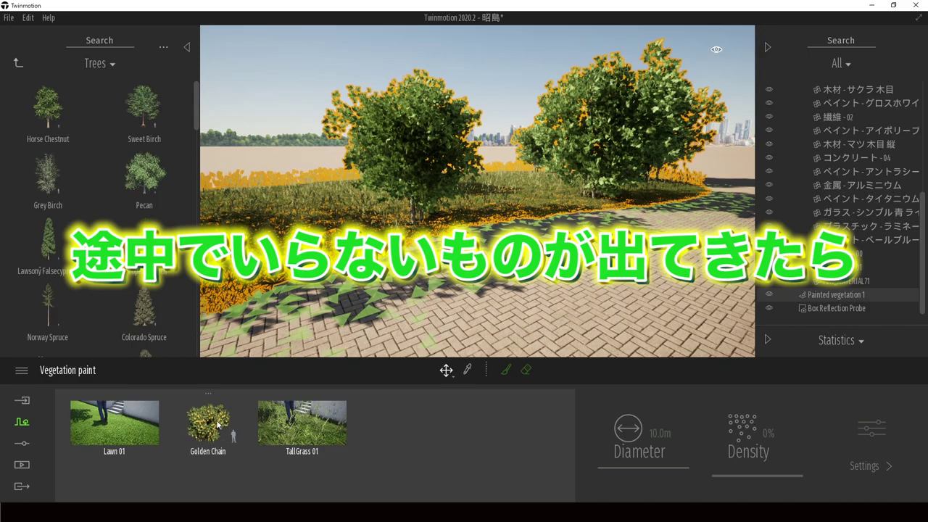
click(207, 394)
click(207, 367)
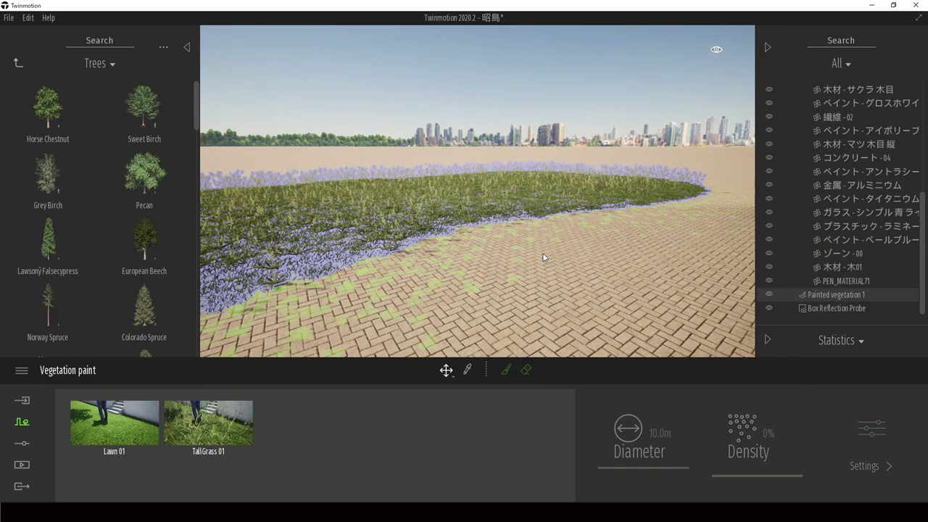
right_drag(432, 215, 426, 157)
key(Escape)
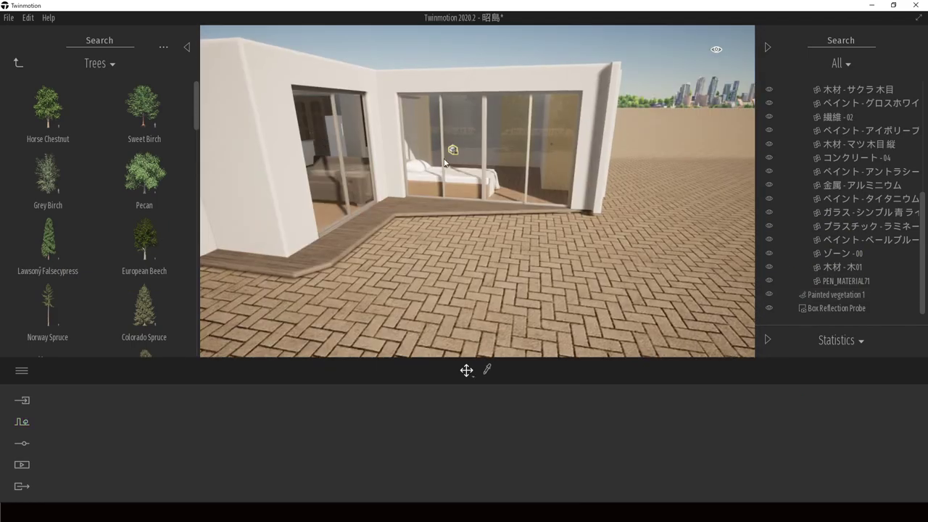
Step: Select the Box Reflection Probe in the bedroom and update its captured reflections to match the changed vegetation
scroll(520, 173, up, 3)
right_drag(521, 174, 507, 176)
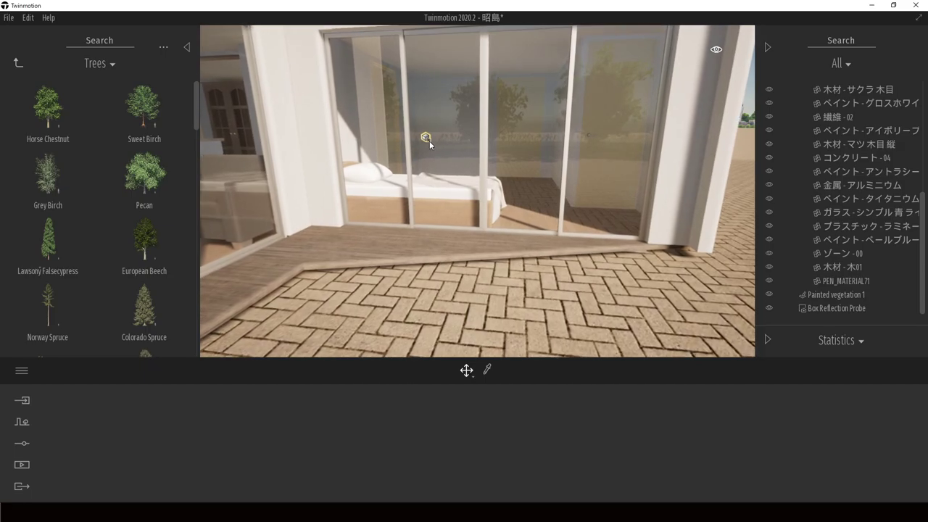
click(427, 141)
click(374, 444)
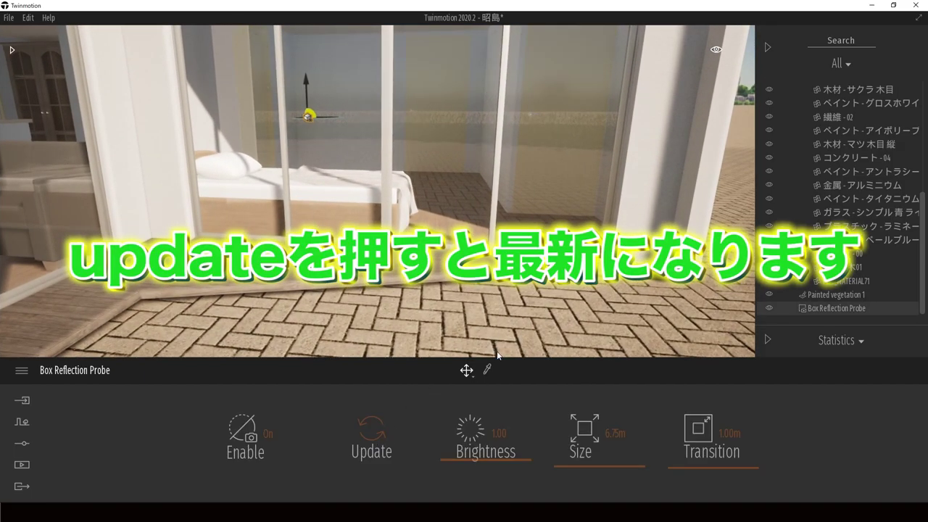
scroll(496, 352, down, 4)
right_drag(496, 351, 476, 316)
right_drag(473, 279, 434, 217)
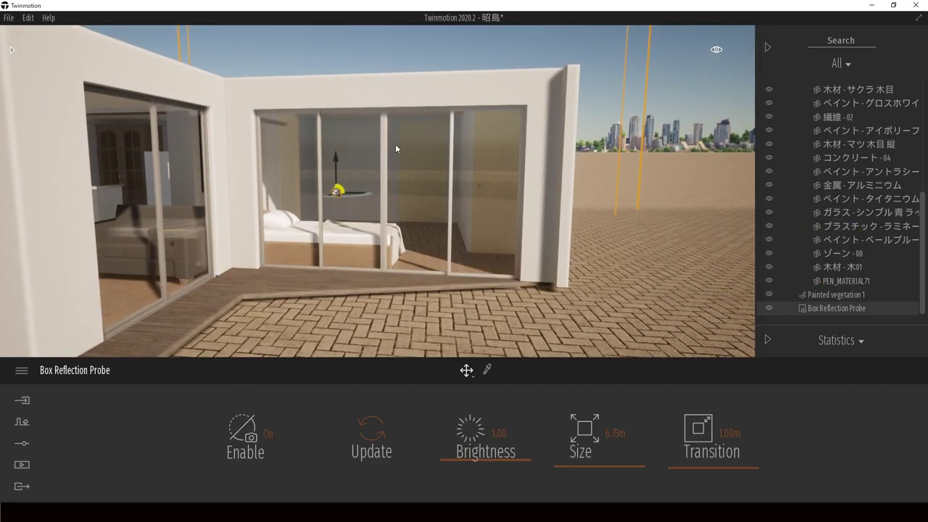
scroll(528, 232, up, 3)
right_drag(484, 197, 510, 184)
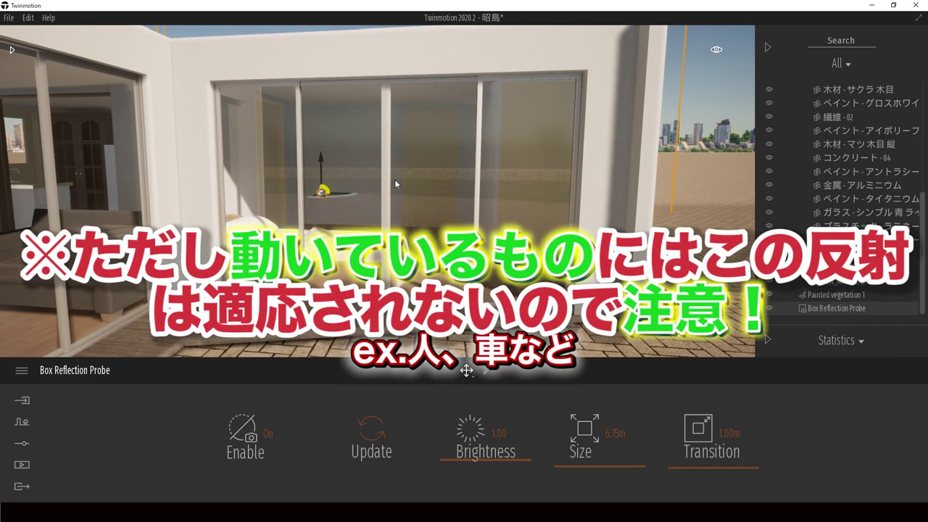
Step: Update the probe's reflections again and switch the probe off and back on to compare the glass
scroll(516, 200, down, 5)
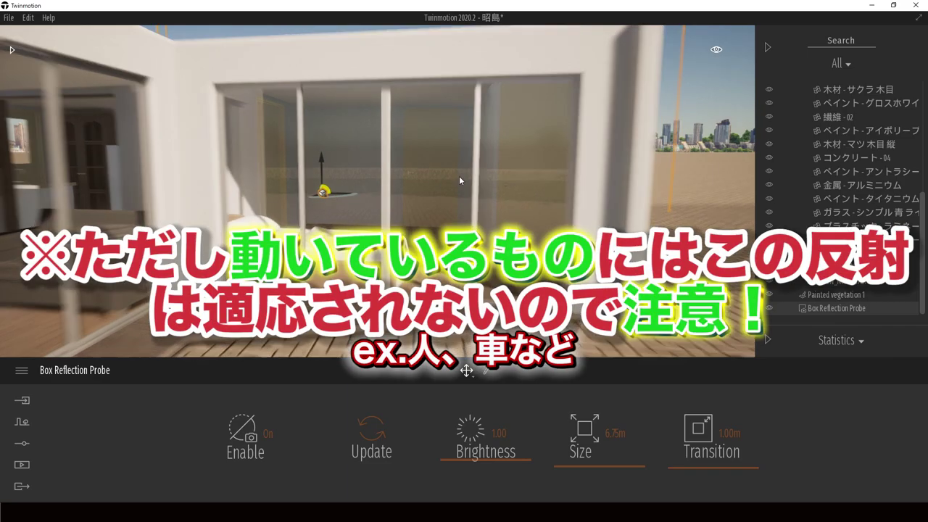
click(389, 418)
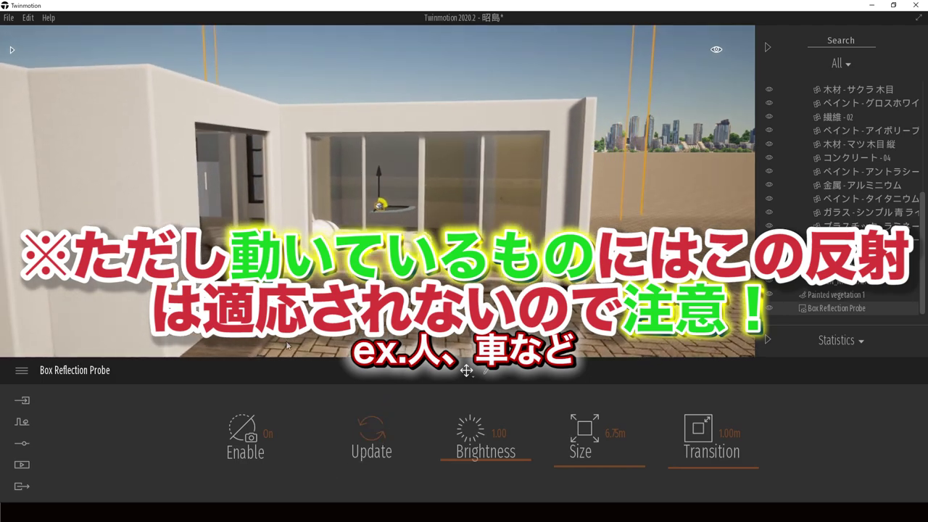
click(247, 435)
click(247, 439)
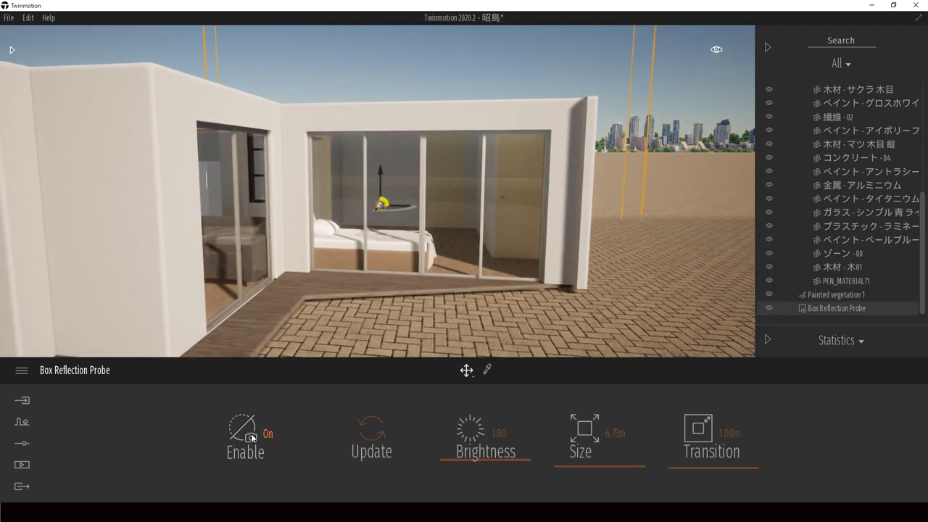
Step: Try the reflection probe's brightness at 5.00, reduce it to 2.34, and deselect the probe
drag(484, 435, 498, 358)
middle_drag(522, 344, 516, 299)
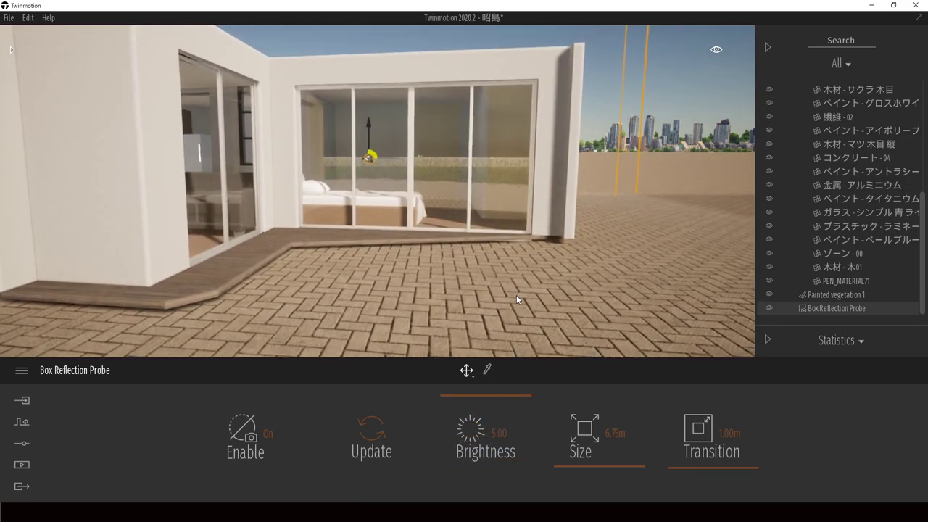
right_drag(516, 299, 512, 284)
drag(470, 421, 473, 437)
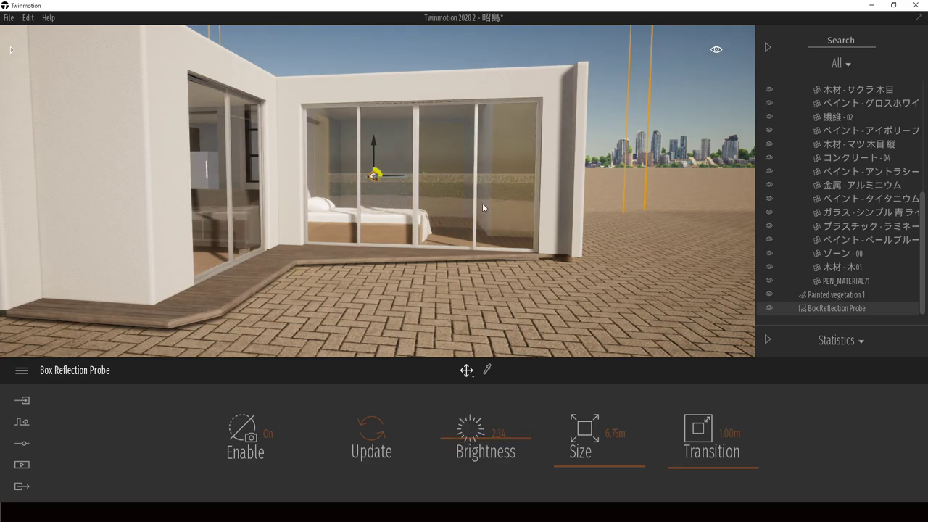
click(494, 197)
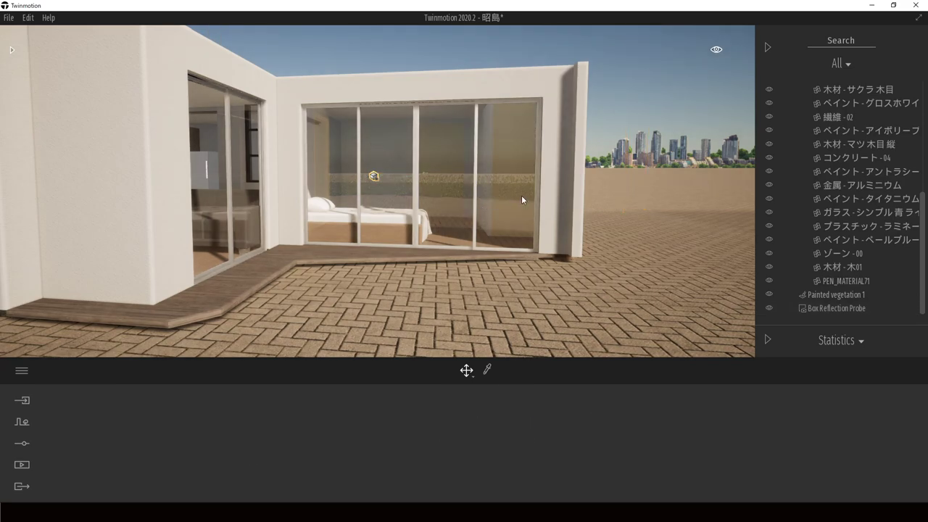